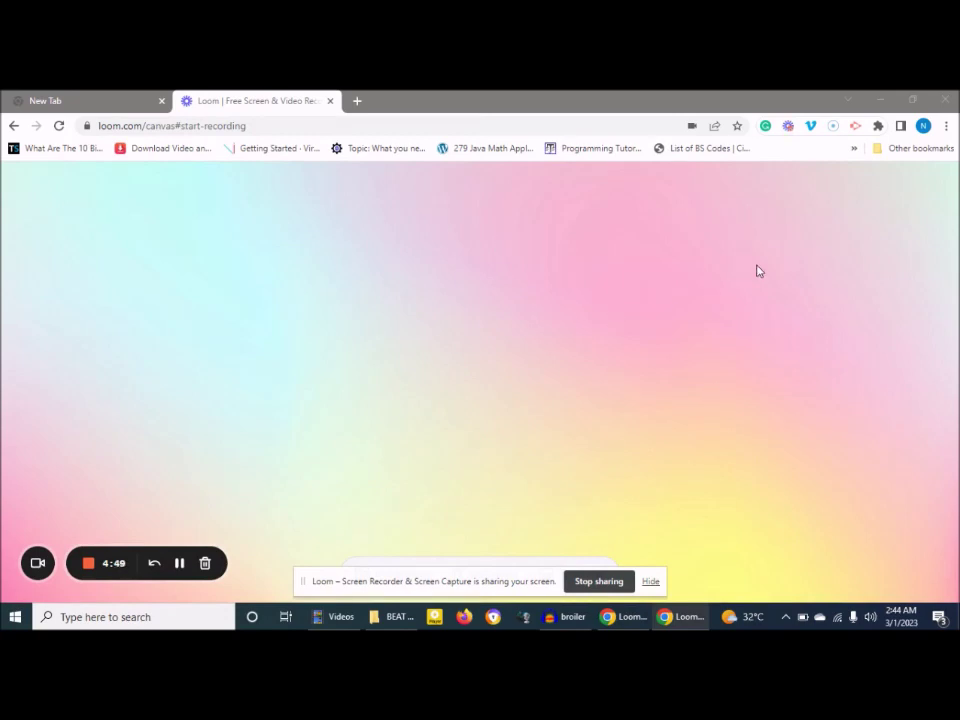
# Step: Search the web for "openboard" in a new browser tab
pyautogui.click(359, 102)
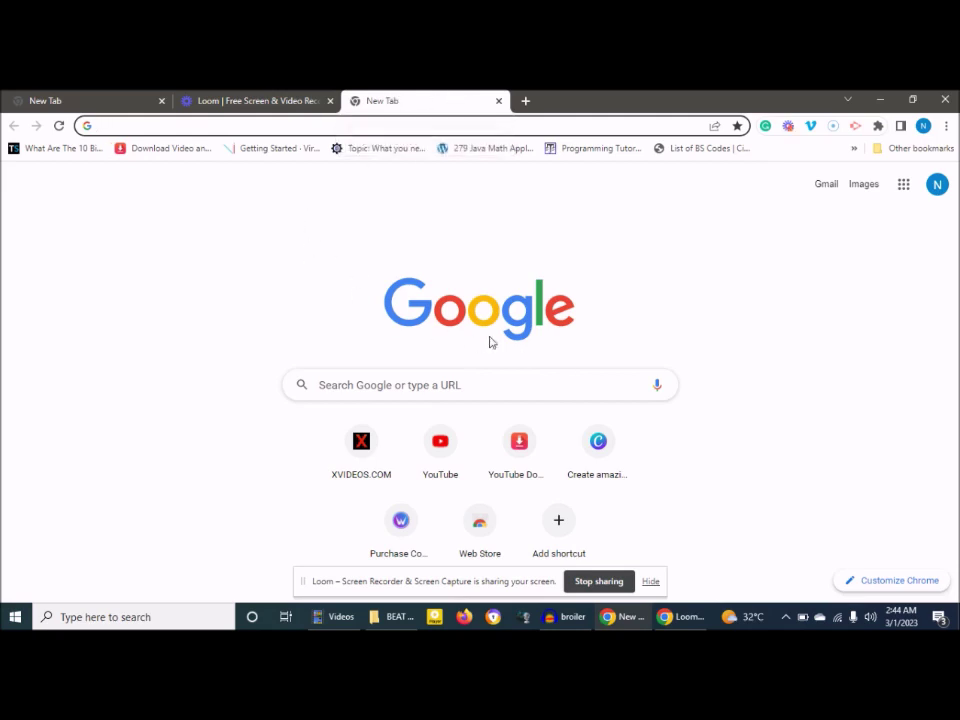
pyautogui.click(241, 127)
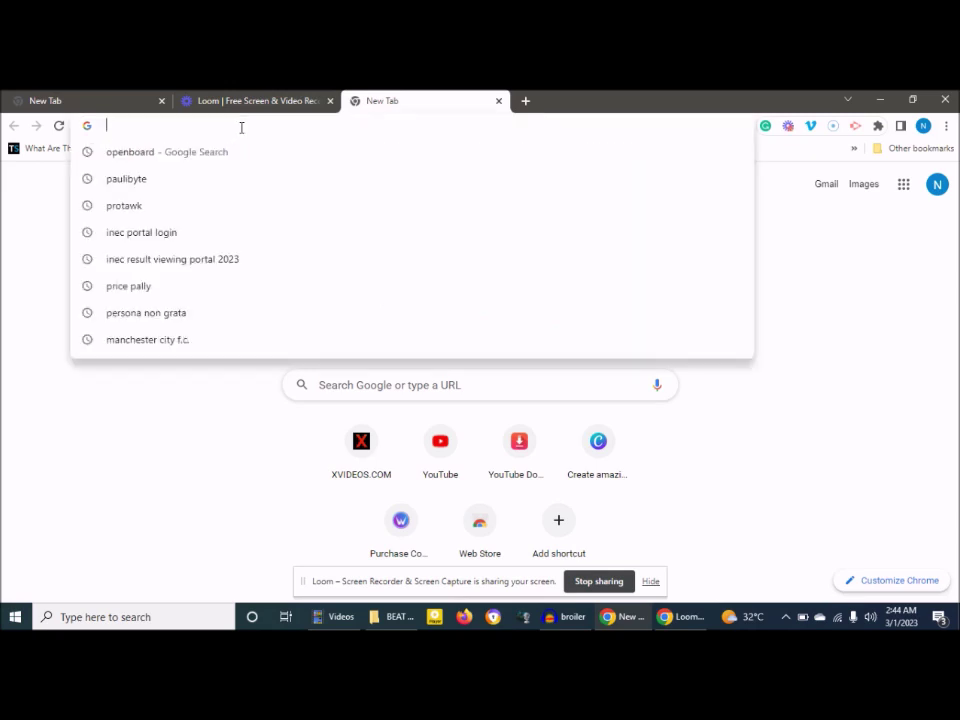
pyautogui.write('op')
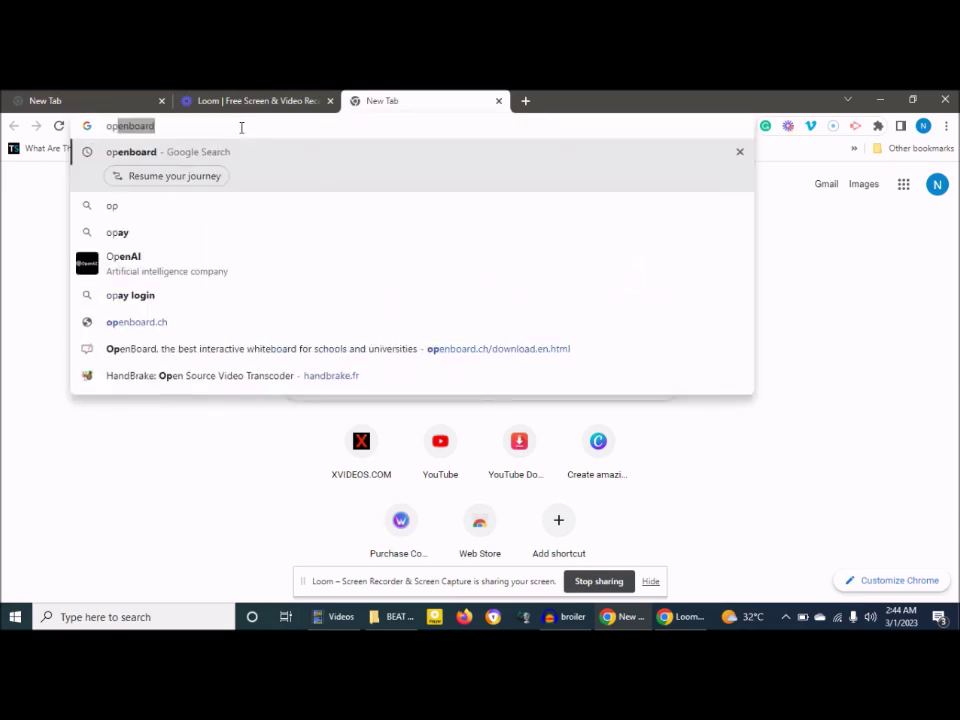
pyautogui.write('enboa')
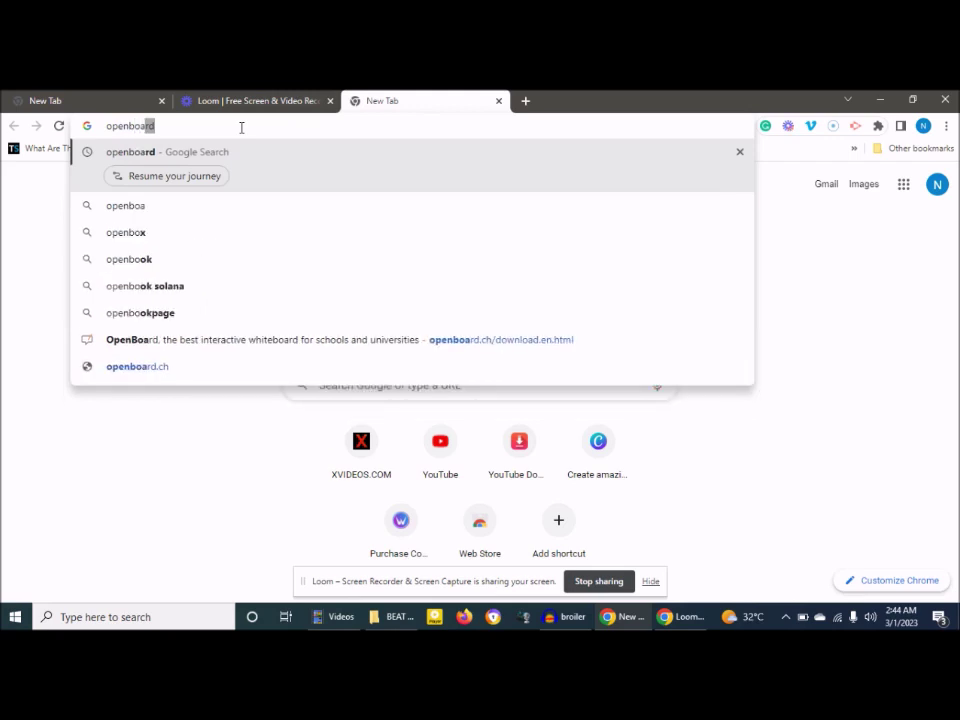
pyautogui.write('rd')
pyautogui.press('Return')
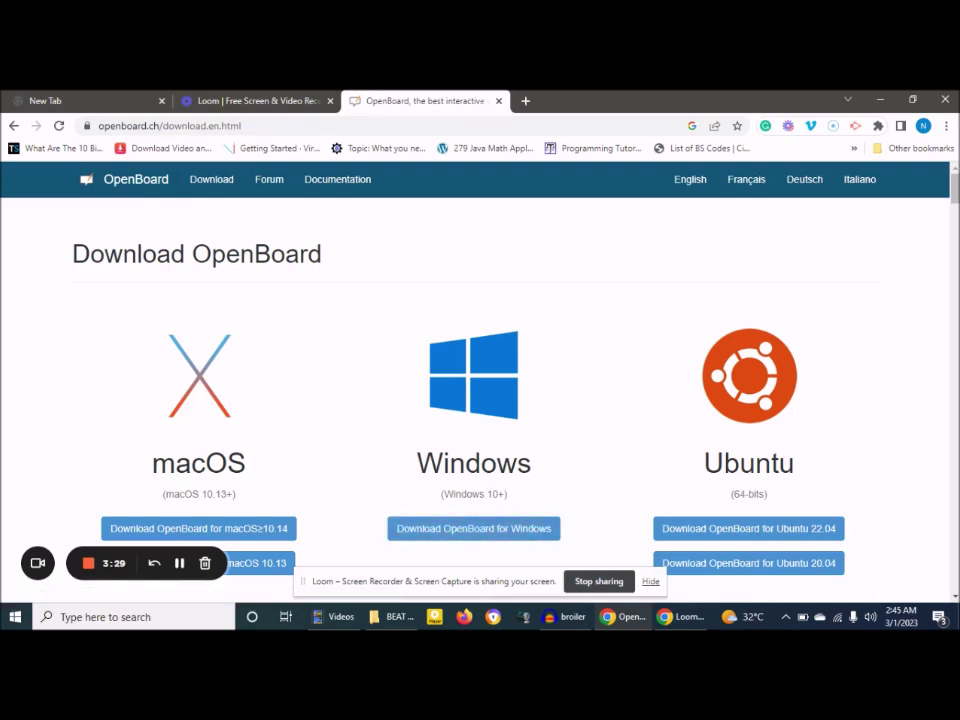
# Step: Download OpenBoard for Windows and run the downloaded OpenBoard_Installer_1.6.4.exe
pyautogui.scroll(-2, 762, 178)
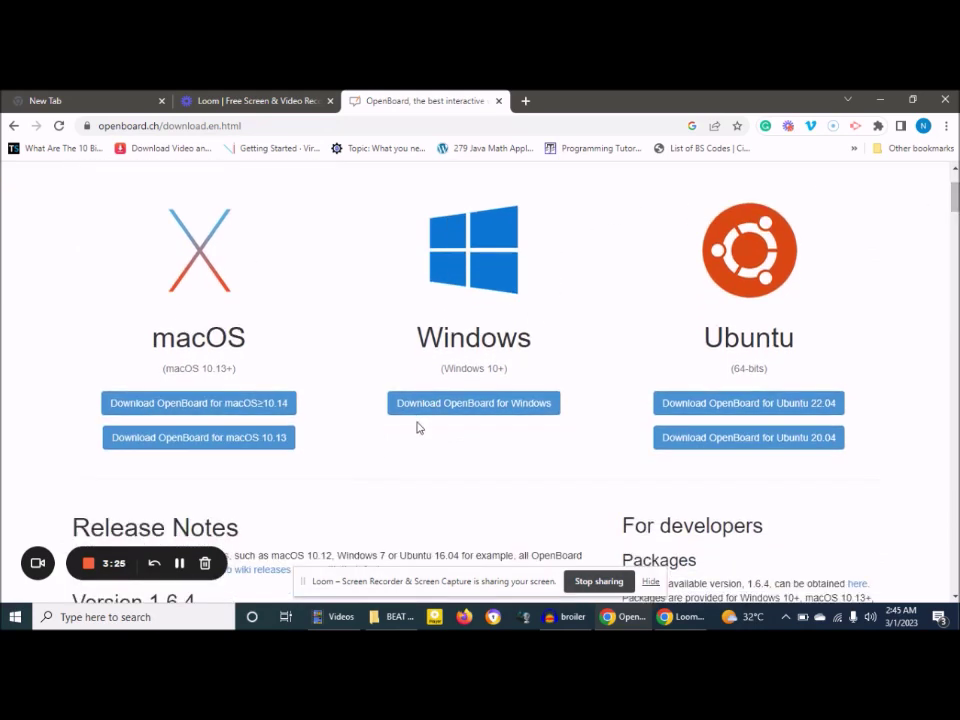
pyautogui.click(447, 408)
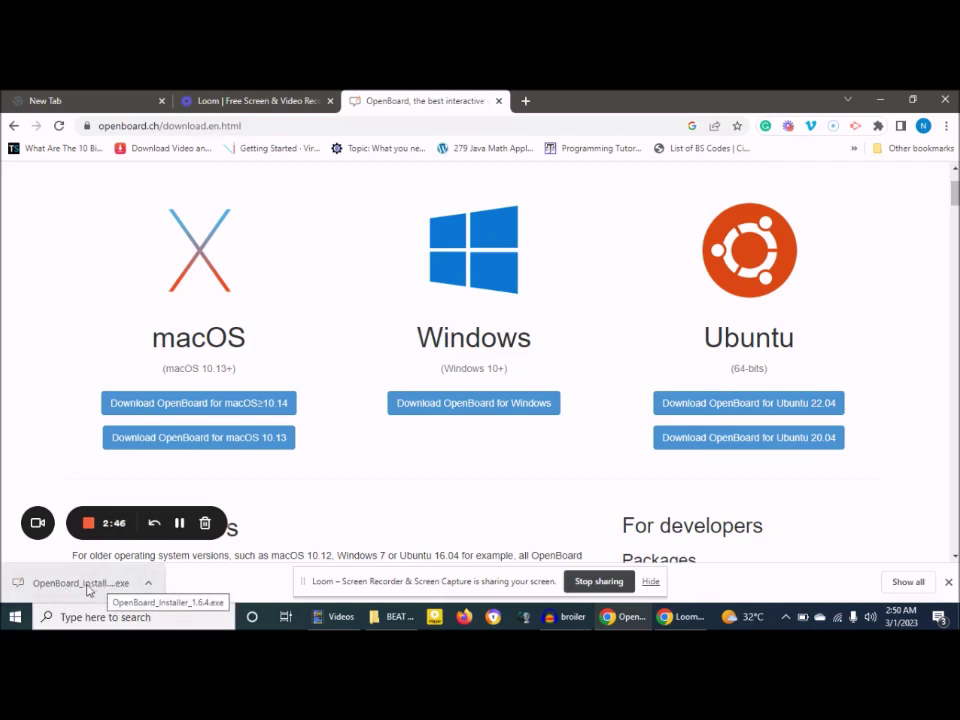
pyautogui.click(80, 586)
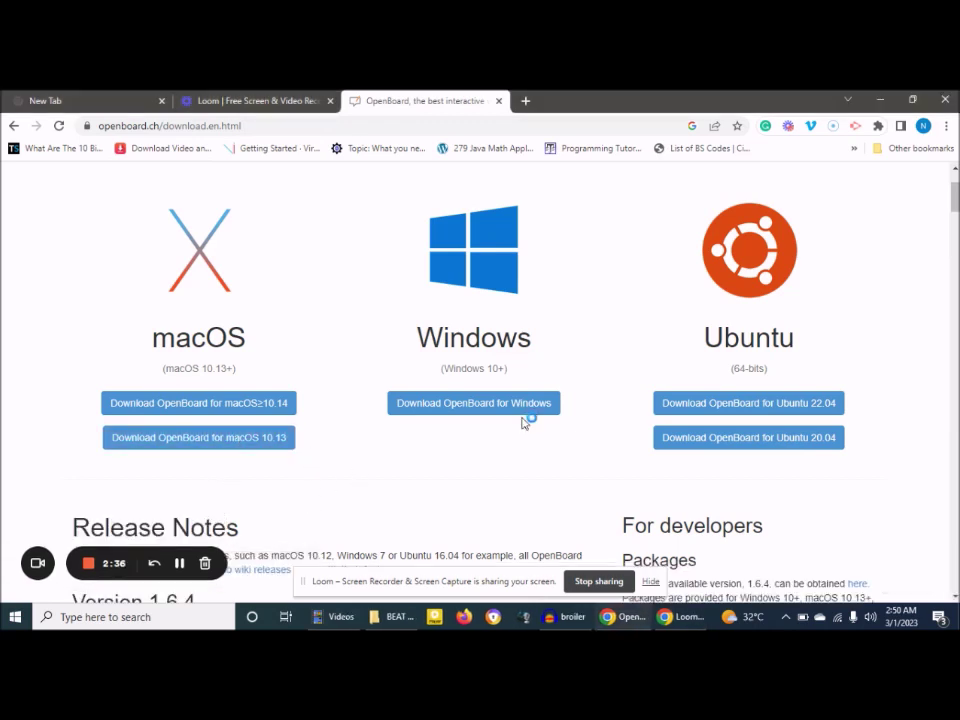
pyautogui.click(548, 402)
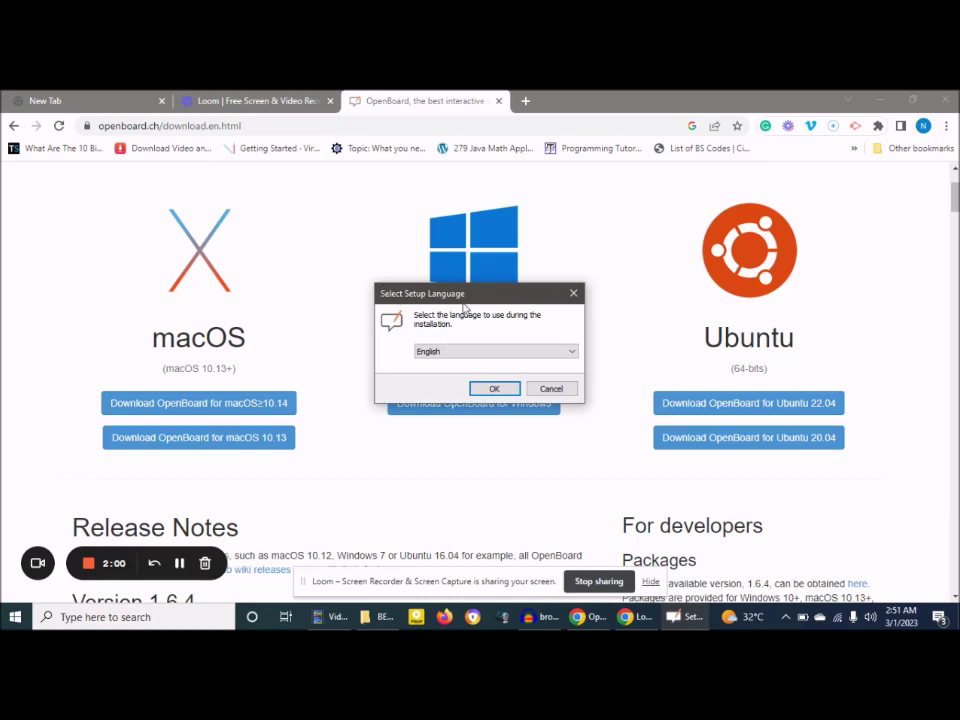
# Step: Check the available setup languages and confirm English for the installation
pyautogui.click(548, 356)
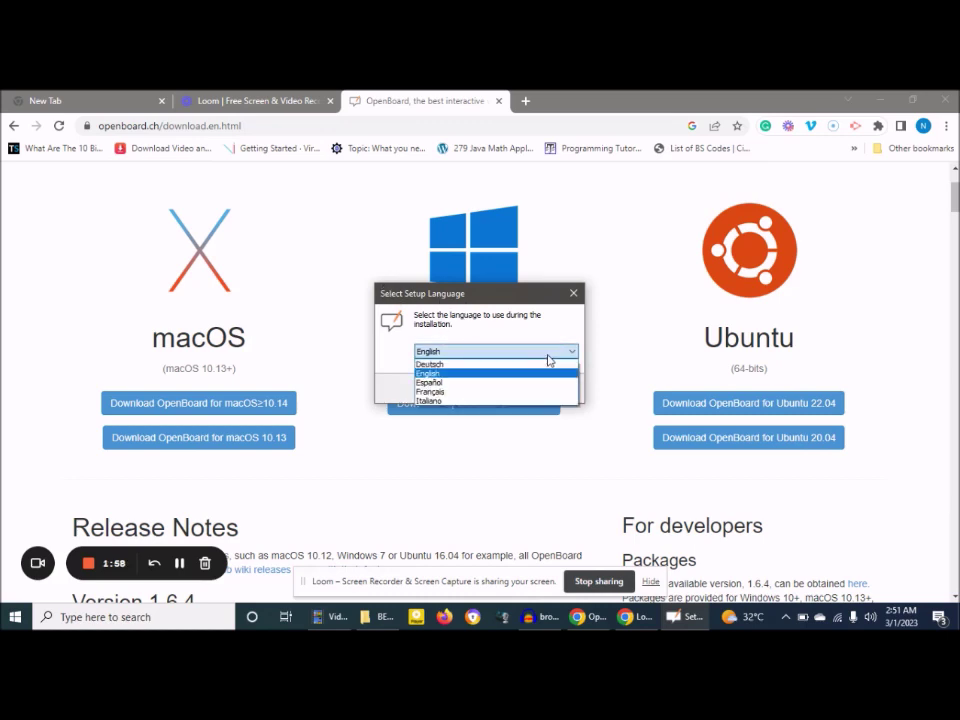
pyautogui.click(548, 360)
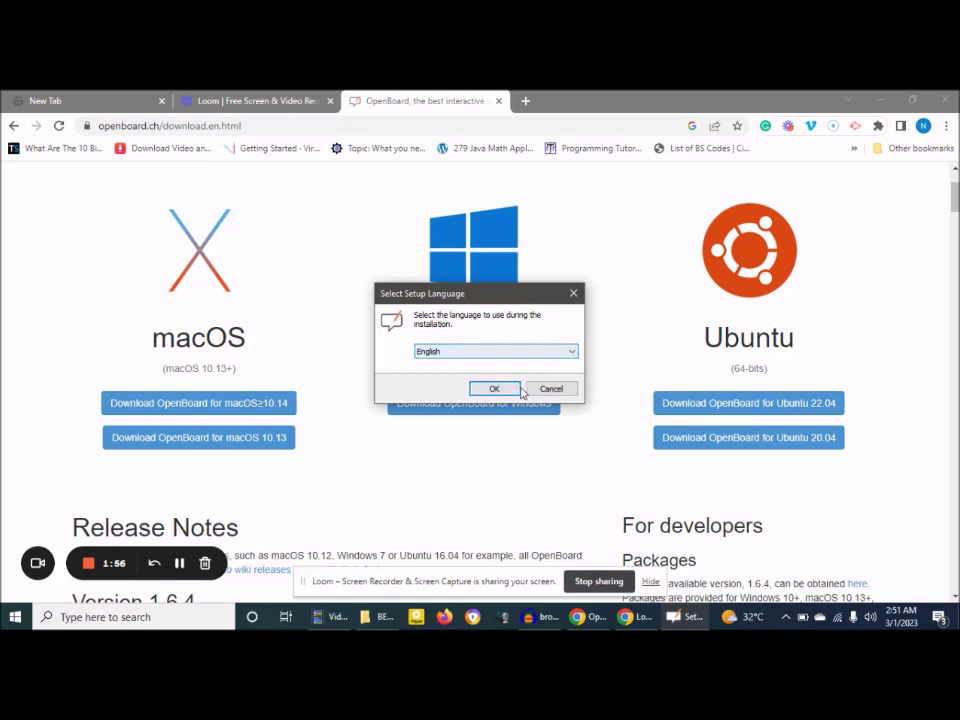
pyautogui.click(514, 393)
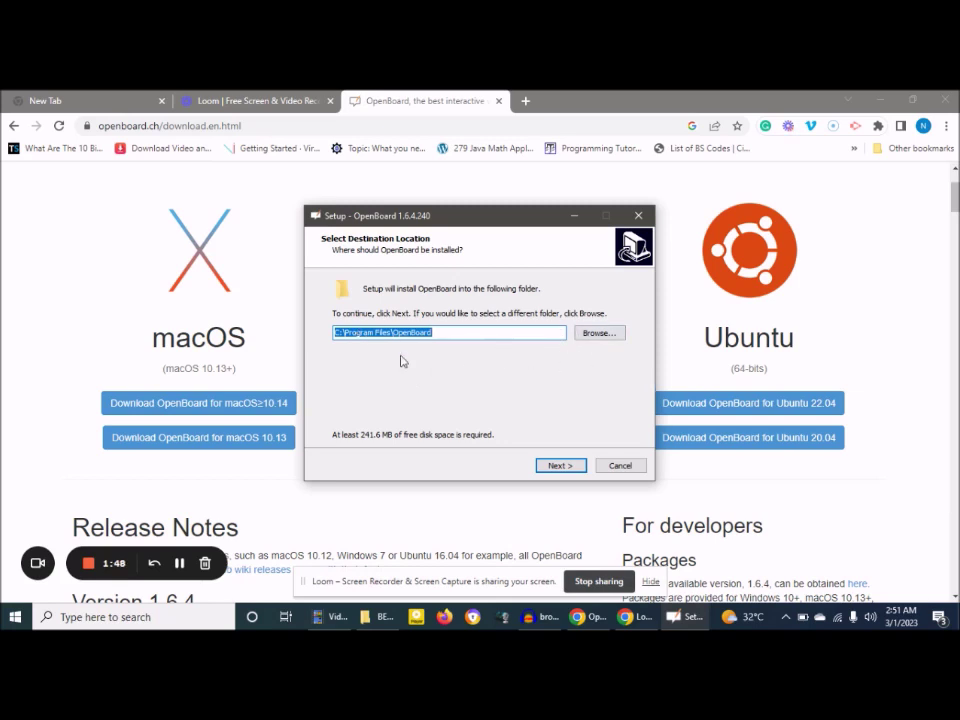
# Step: Install OpenBoard with the default destination and Start Menu folders, adding a desktop shortcut
pyautogui.click(548, 467)
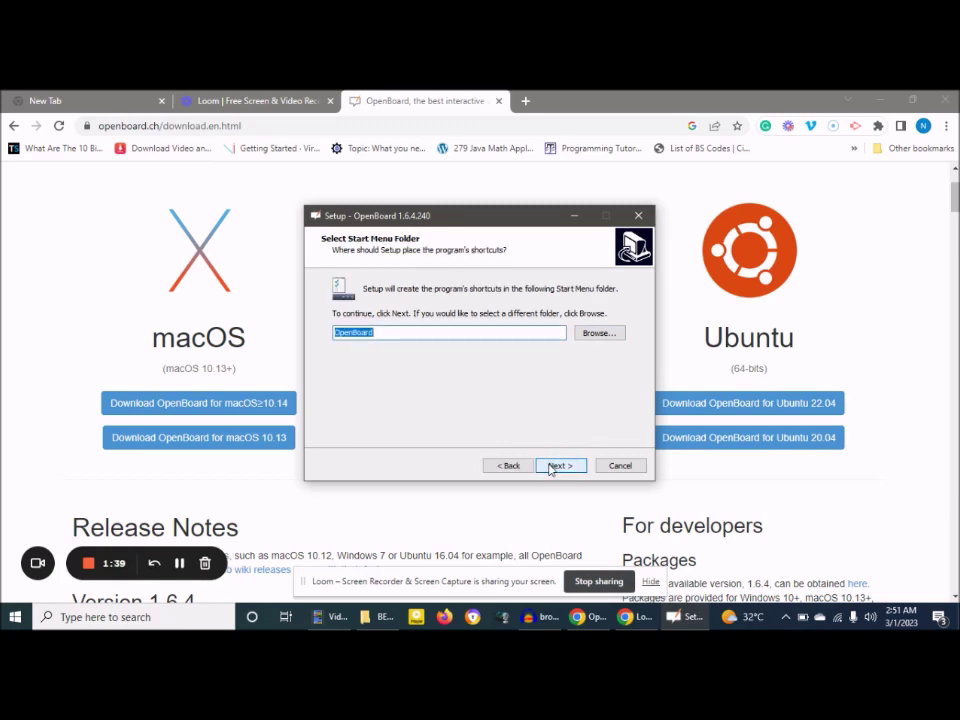
pyautogui.click(550, 467)
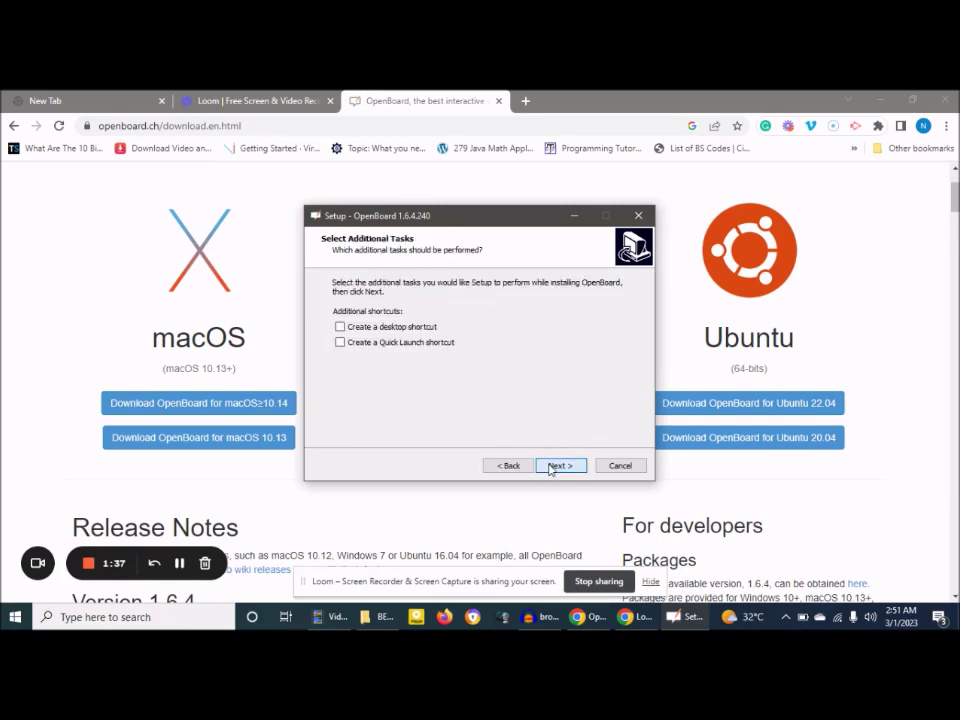
pyautogui.click(341, 328)
pyautogui.click(559, 465)
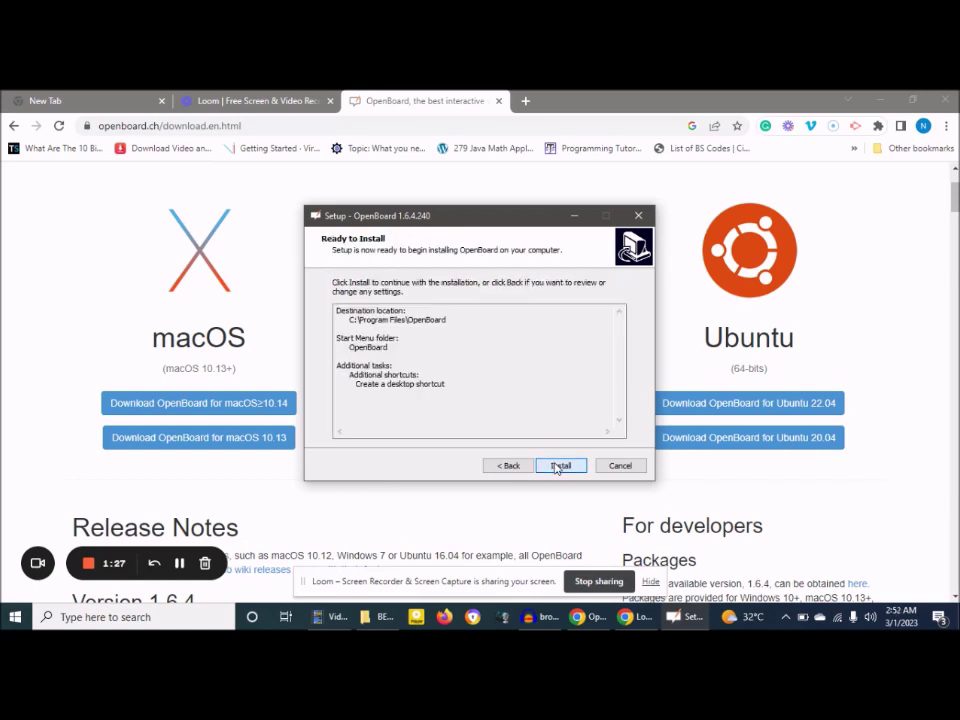
pyautogui.click(559, 465)
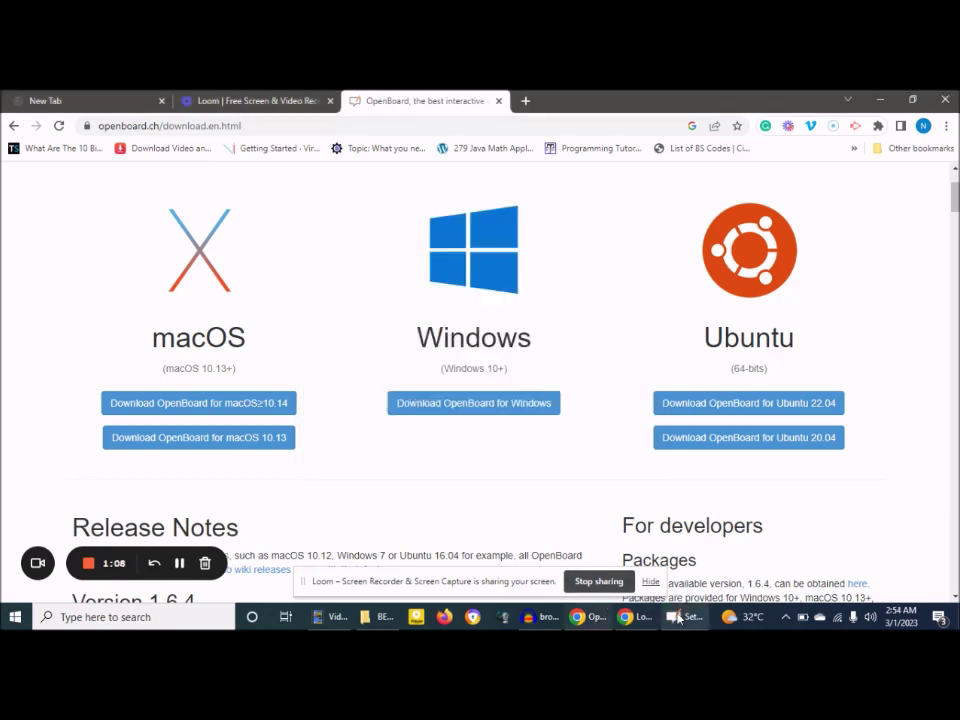
# Step: Bring the setup wizard back up, finish it with Launch OpenBoard enabled, and hide the screen-sharing notice
pyautogui.click(678, 618)
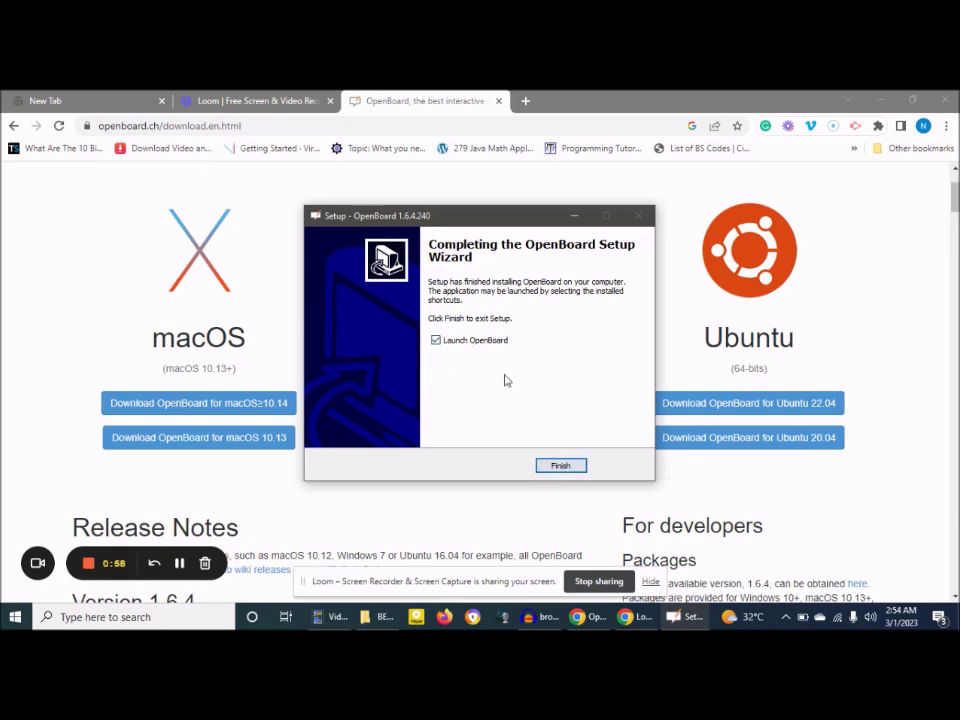
pyautogui.click(580, 468)
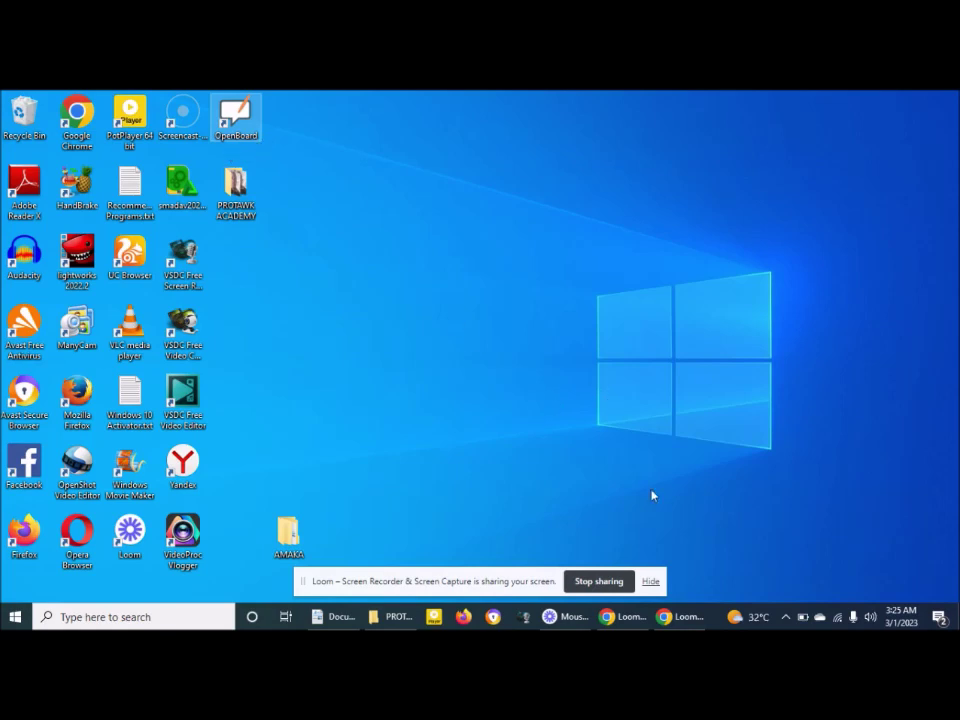
pyautogui.click(652, 582)
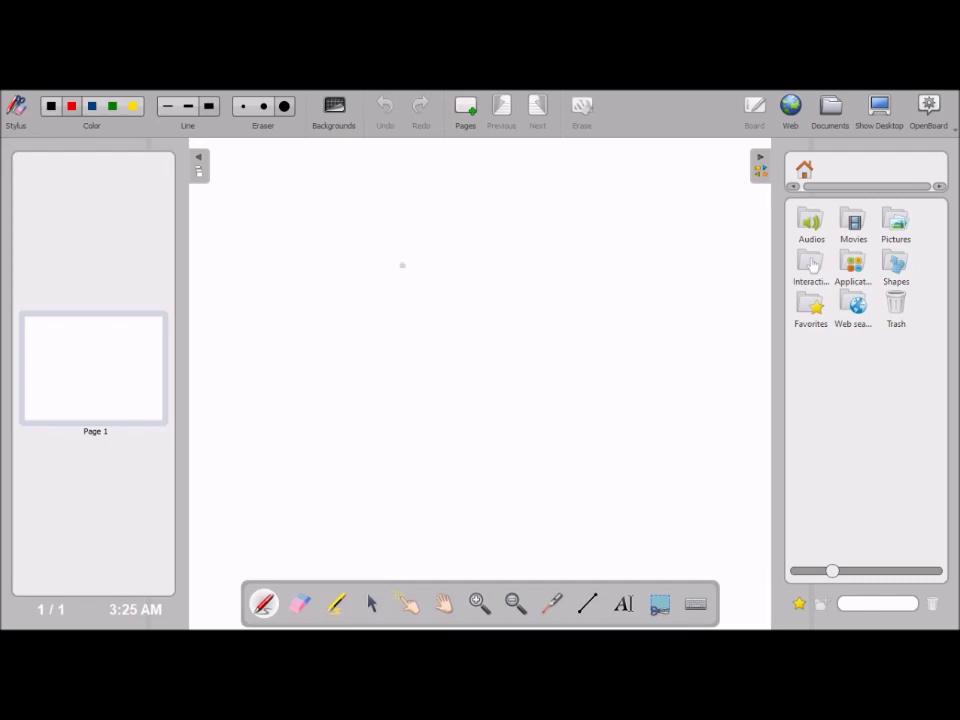
# Step: Draw a small circle, a square and a wide rectangle freehand in red on Page 1
pyautogui.moveTo(354, 281)
pyautogui.mouseDown()
pyautogui.moveTo(381, 256)
pyautogui.moveTo(410, 277)
pyautogui.moveTo(414, 297)
pyautogui.moveTo(390, 311)
pyautogui.moveTo(356, 266)
pyautogui.mouseUp()
pyautogui.moveTo(537, 233)
pyautogui.mouseDown()
pyautogui.moveTo(543, 311)
pyautogui.moveTo(641, 312)
pyautogui.moveTo(643, 236)
pyautogui.moveTo(557, 242)
pyautogui.mouseUp()
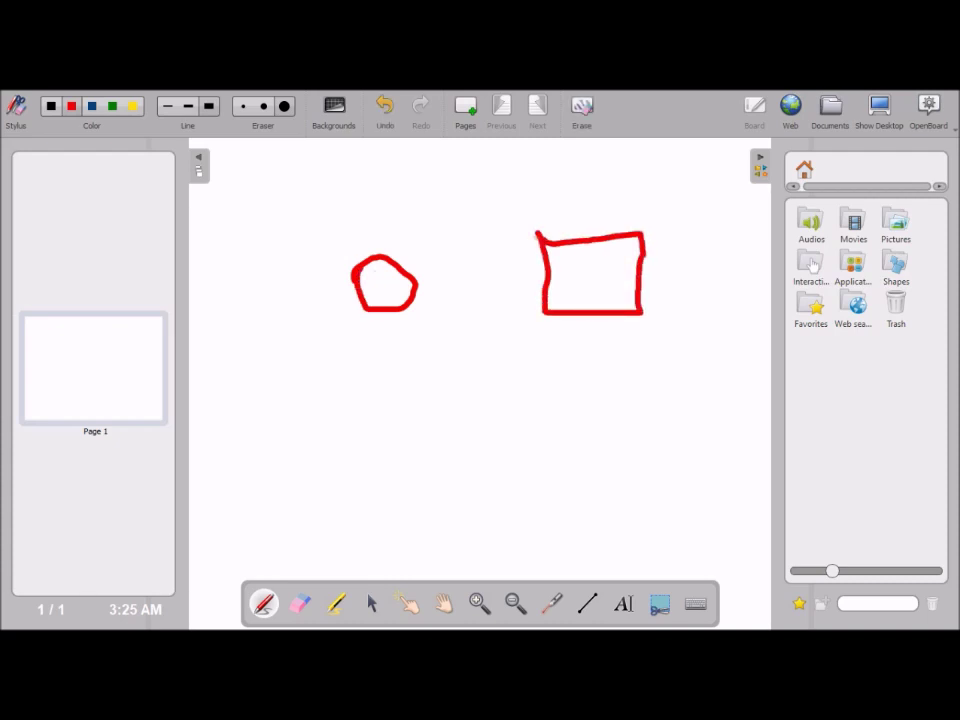
pyautogui.moveTo(318, 171)
pyautogui.mouseDown()
pyautogui.moveTo(320, 204)
pyautogui.moveTo(347, 214)
pyautogui.moveTo(471, 226)
pyautogui.moveTo(466, 172)
pyautogui.moveTo(295, 169)
pyautogui.mouseUp()
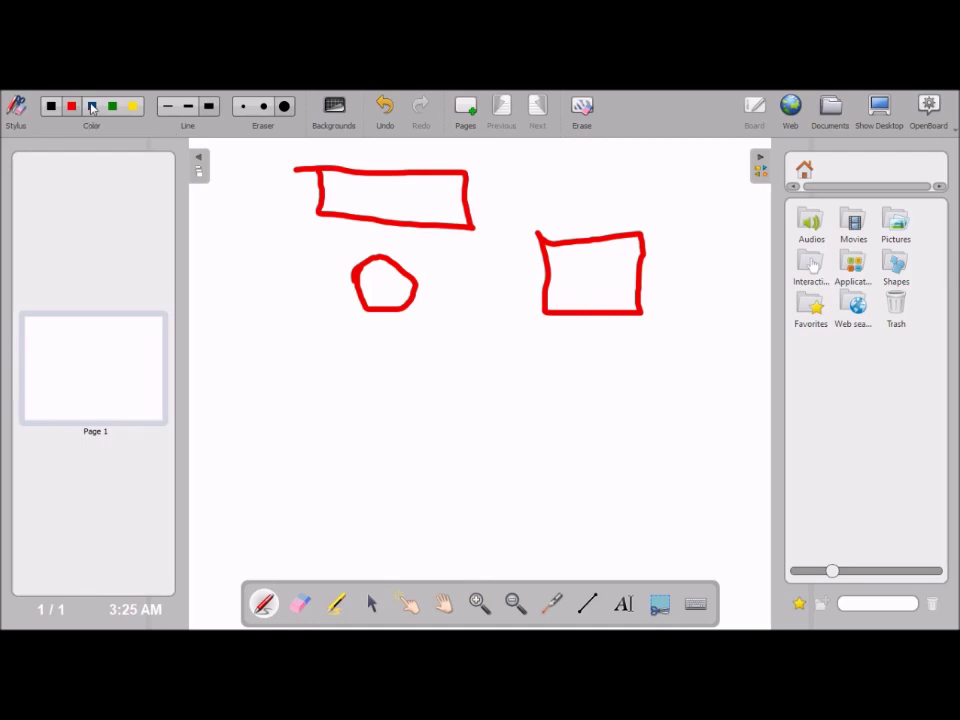
# Step: Draw two blue check marks below the red shapes and a thick yellow one beside the circle
pyautogui.click(91, 107)
pyautogui.moveTo(359, 381)
pyautogui.mouseDown()
pyautogui.moveTo(372, 403)
pyautogui.moveTo(458, 373)
pyautogui.mouseUp()
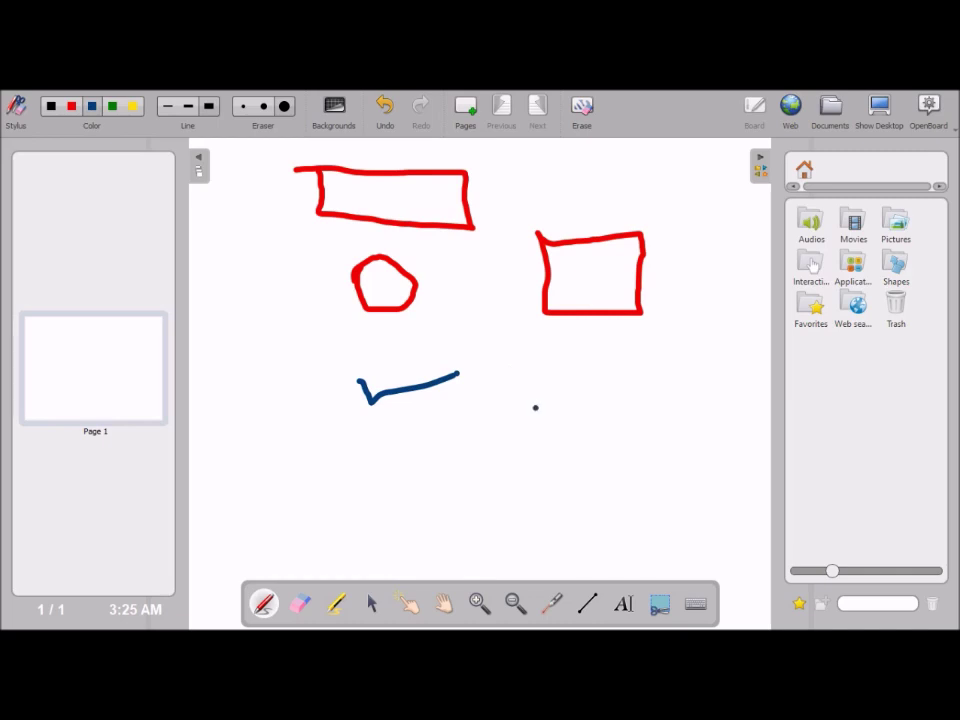
pyautogui.moveTo(535, 407); pyautogui.dragTo(587, 390)
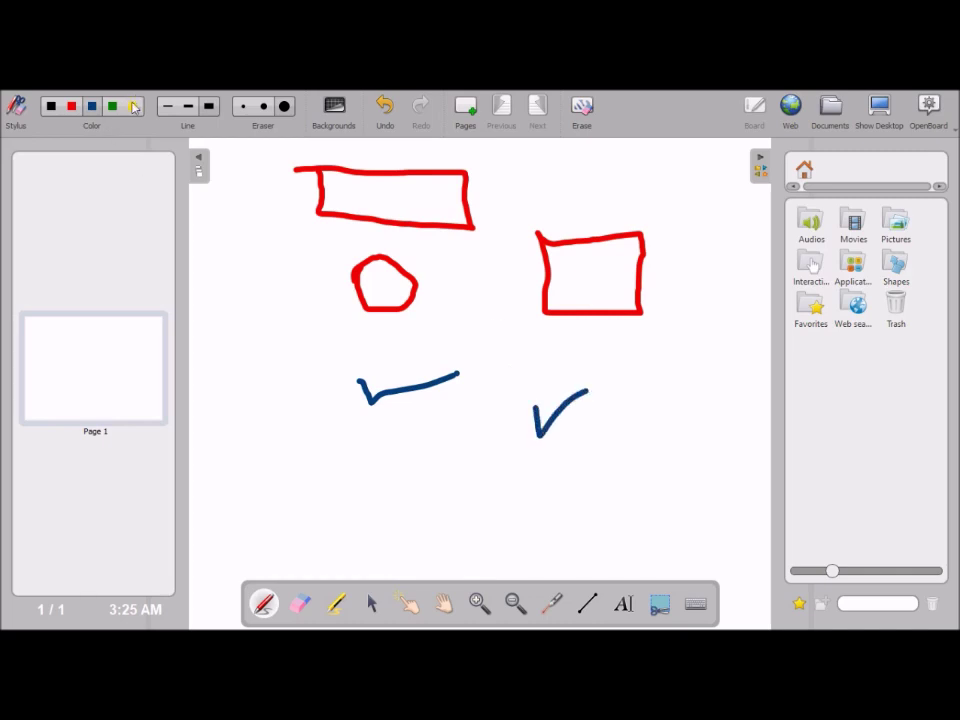
pyautogui.click(132, 107)
pyautogui.moveTo(257, 281)
pyautogui.mouseDown()
pyautogui.moveTo(274, 304)
pyautogui.moveTo(329, 268)
pyautogui.mouseUp()
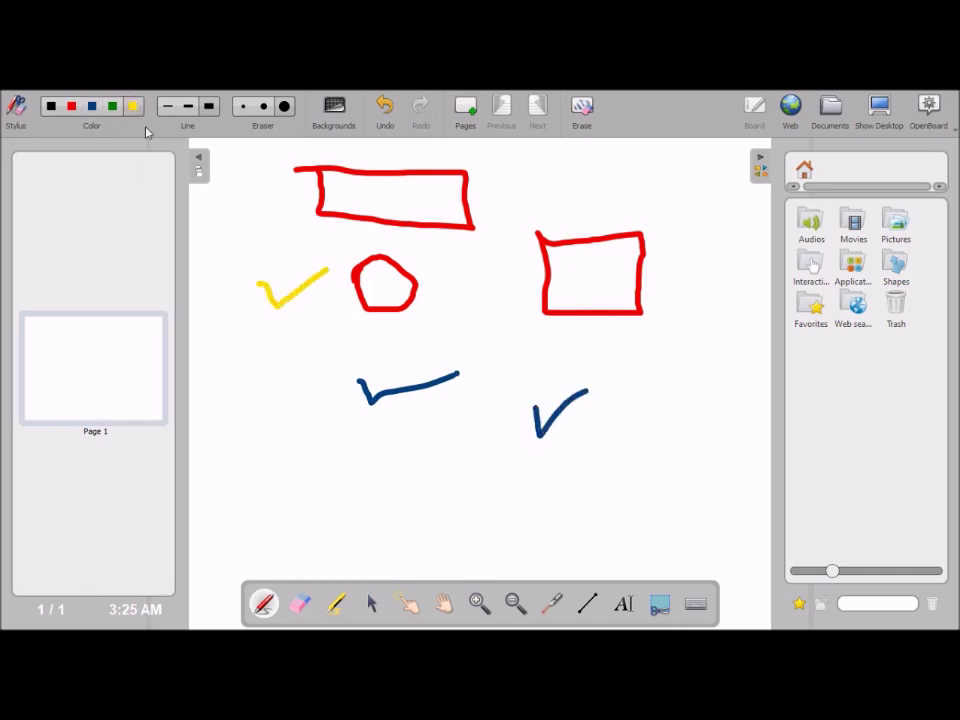
# Step: Draw a thin-lined yellow rectangle above the red square and a thin yellow check mark below it
pyautogui.click(79, 110)
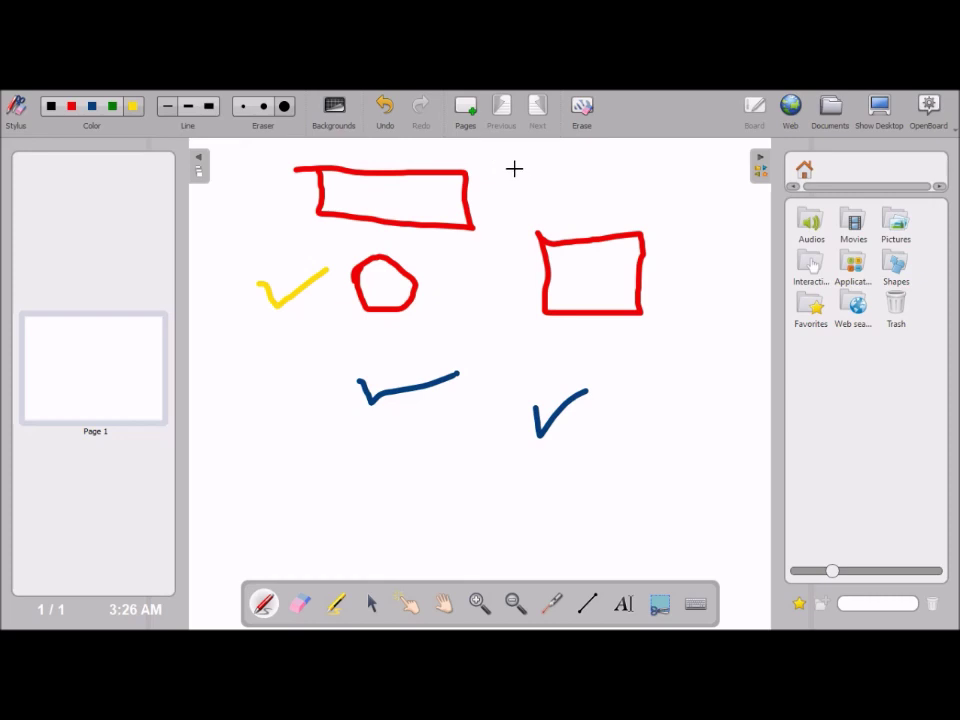
pyautogui.moveTo(524, 197)
pyautogui.mouseDown()
pyautogui.moveTo(642, 195)
pyautogui.moveTo(540, 183)
pyautogui.mouseUp()
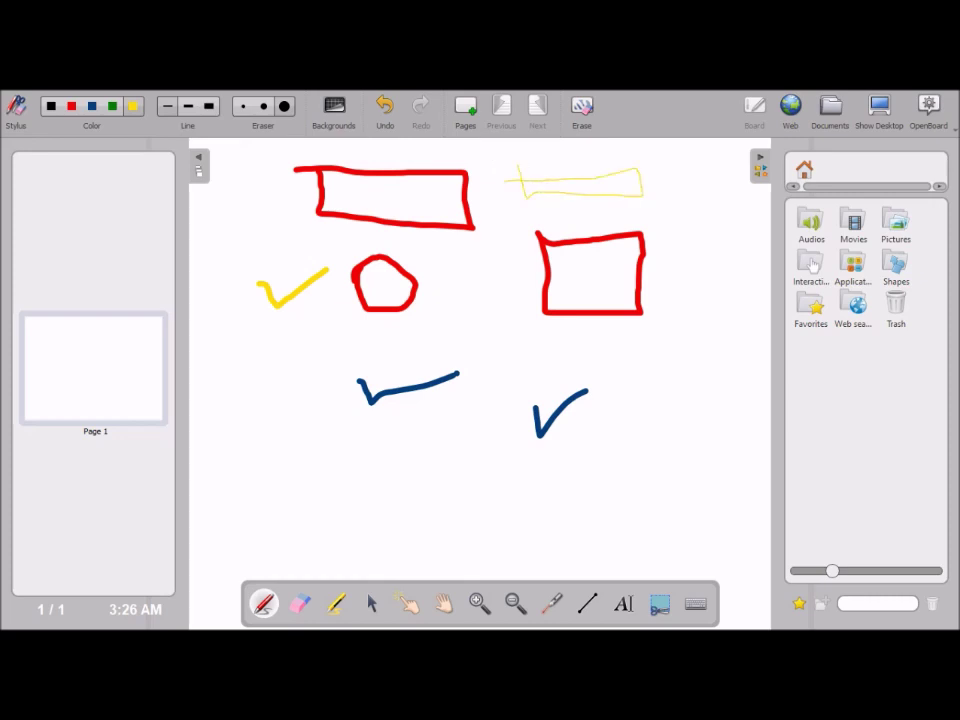
pyautogui.moveTo(648, 397); pyautogui.dragTo(714, 327)
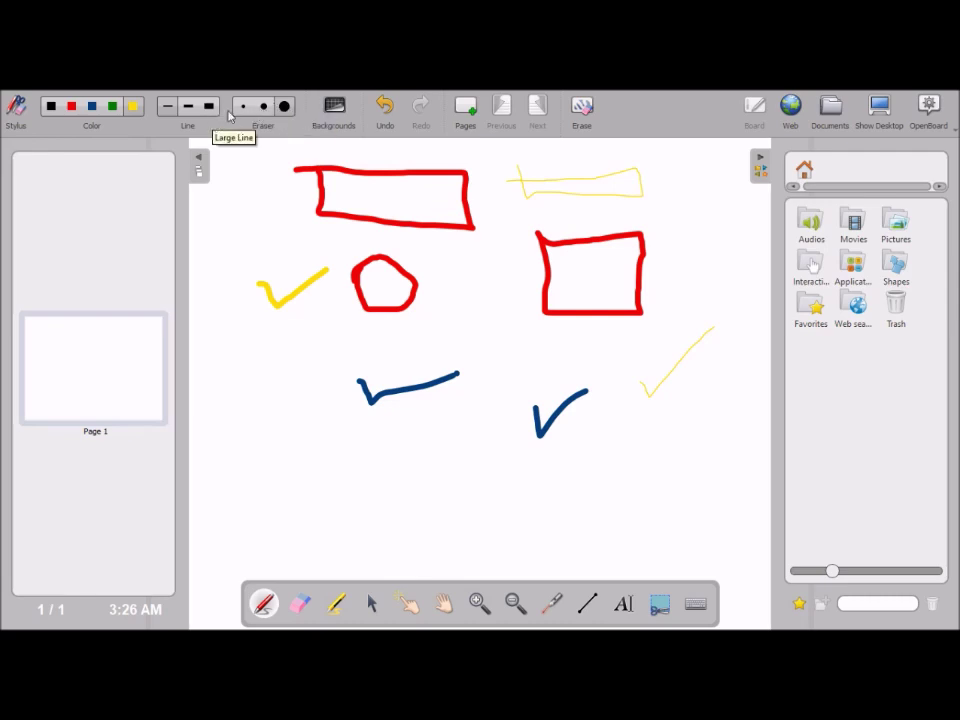
# Step: Erase part of the red rectangle with the large eraser and the red circle with the medium eraser
pyautogui.click(288, 108)
pyautogui.click(343, 197)
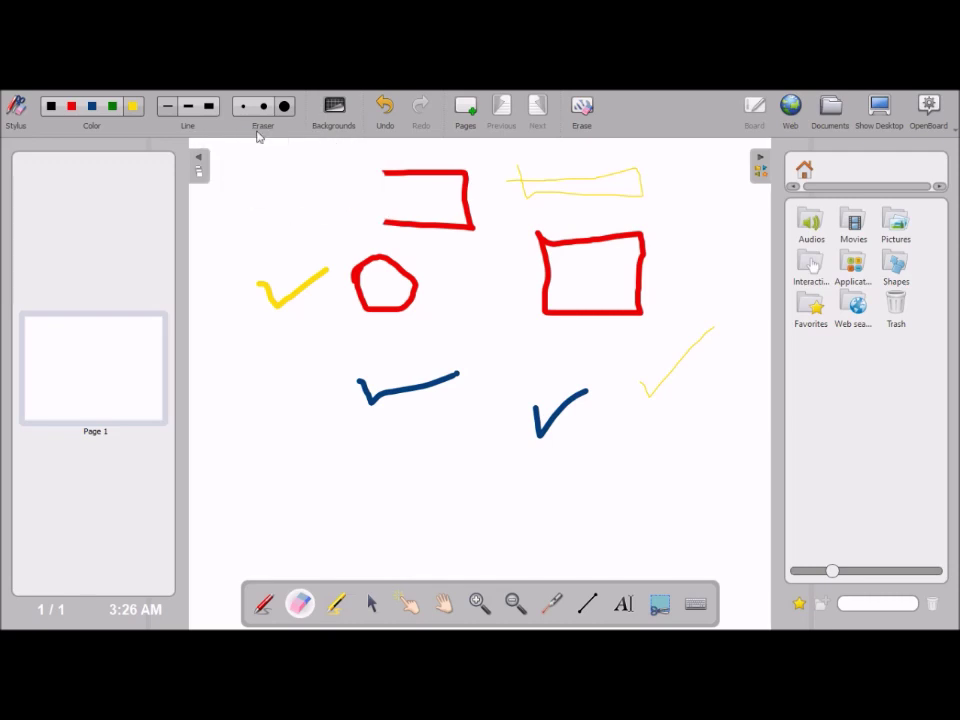
pyautogui.click(262, 108)
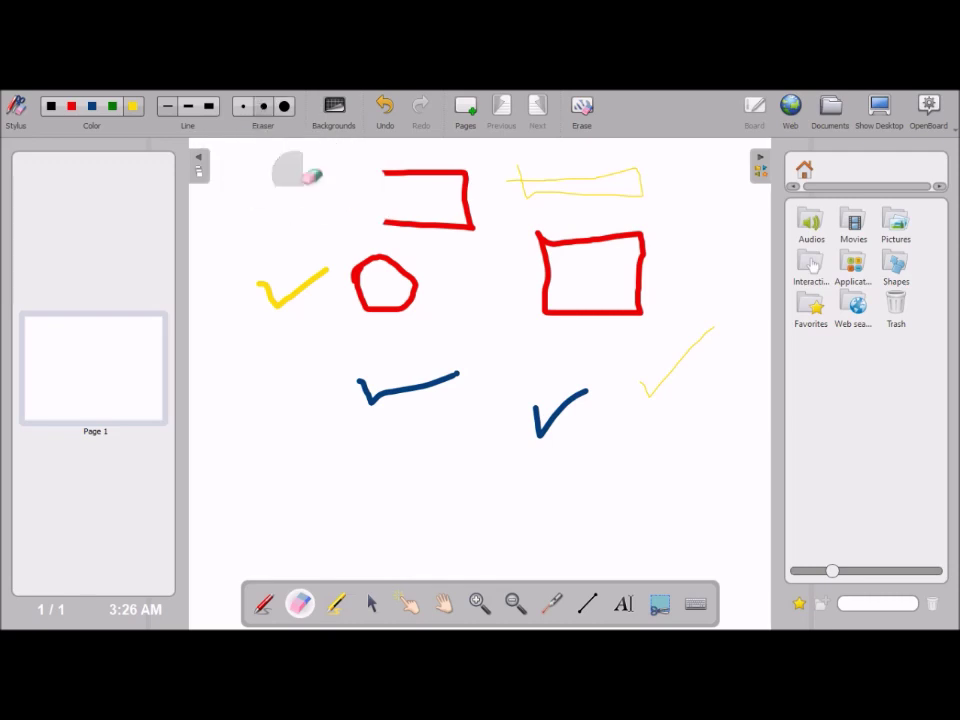
pyautogui.moveTo(390, 262)
pyautogui.mouseDown()
pyautogui.moveTo(360, 264)
pyautogui.moveTo(390, 310)
pyautogui.moveTo(392, 268)
pyautogui.mouseUp()
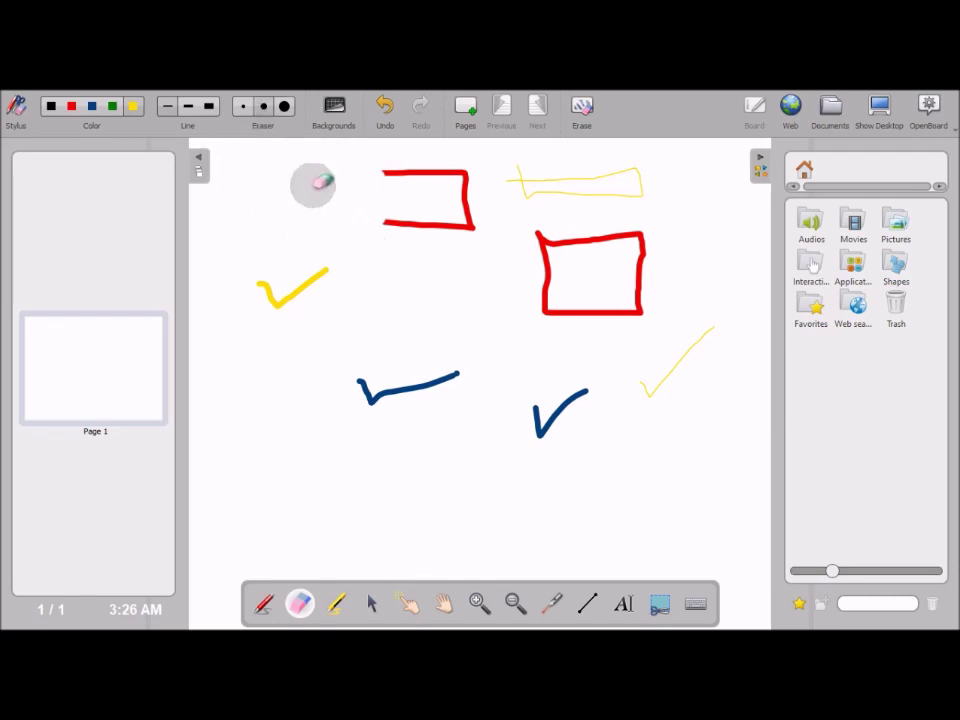
# Step: Rub out most of the thick yellow check mark with the small eraser
pyautogui.click(241, 110)
pyautogui.moveTo(306, 300)
pyautogui.mouseDown()
pyautogui.moveTo(268, 283)
pyautogui.moveTo(354, 279)
pyautogui.moveTo(309, 284)
pyautogui.moveTo(326, 268)
pyautogui.moveTo(289, 298)
pyautogui.mouseUp()
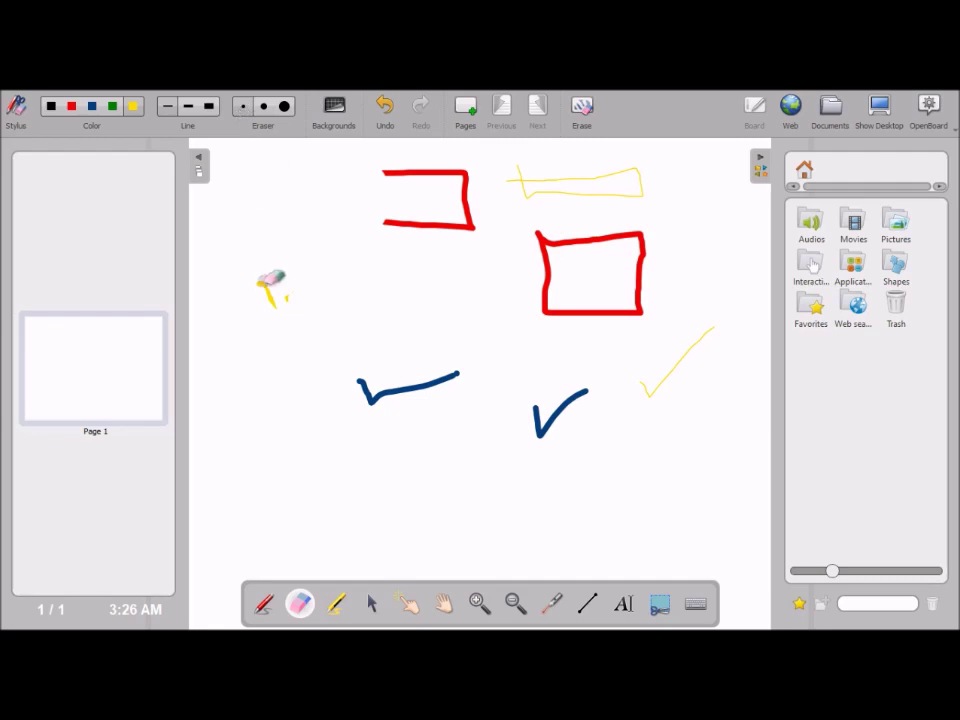
pyautogui.moveTo(259, 283); pyautogui.dragTo(284, 309)
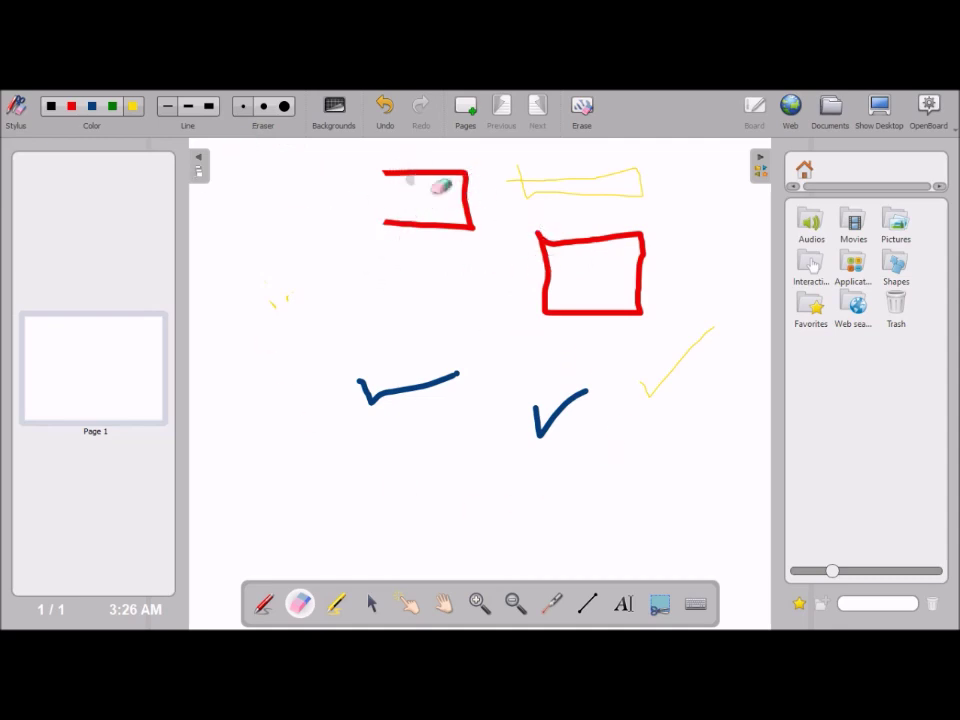
# Step: Clear everything from the page, trying undo and redo on the clearing
pyautogui.hotkey('ctrl', 'BackSpace')
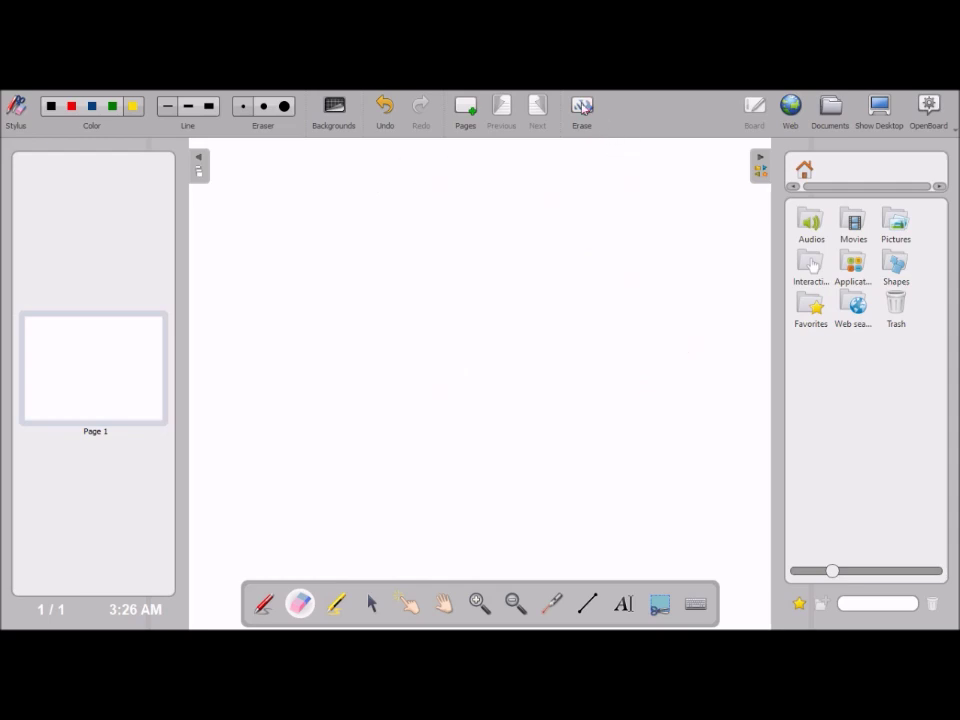
pyautogui.click(386, 108)
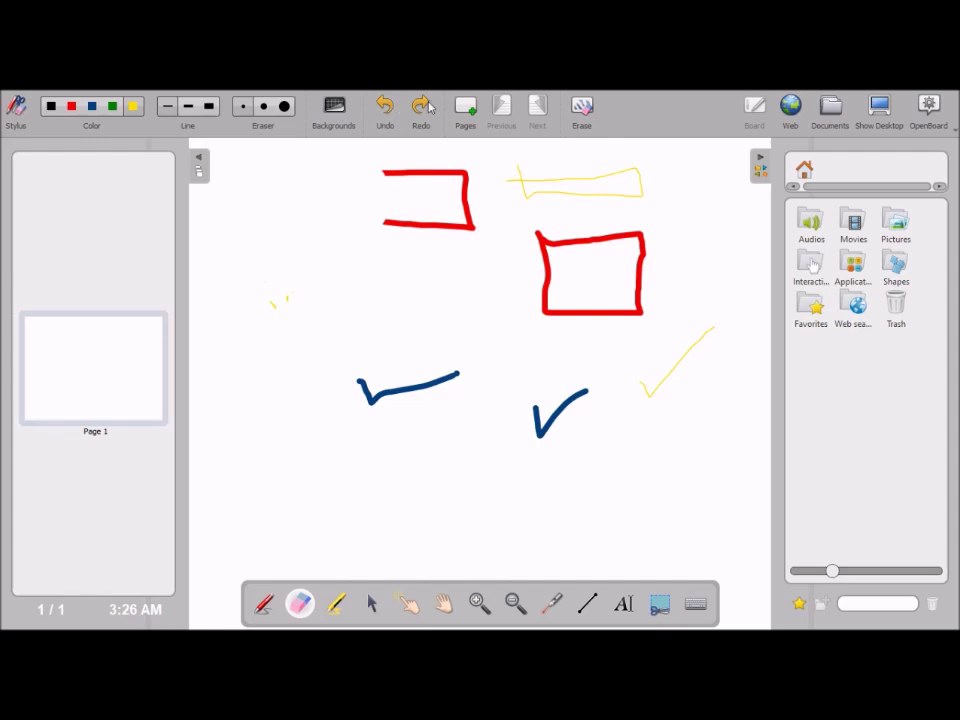
pyautogui.click(424, 108)
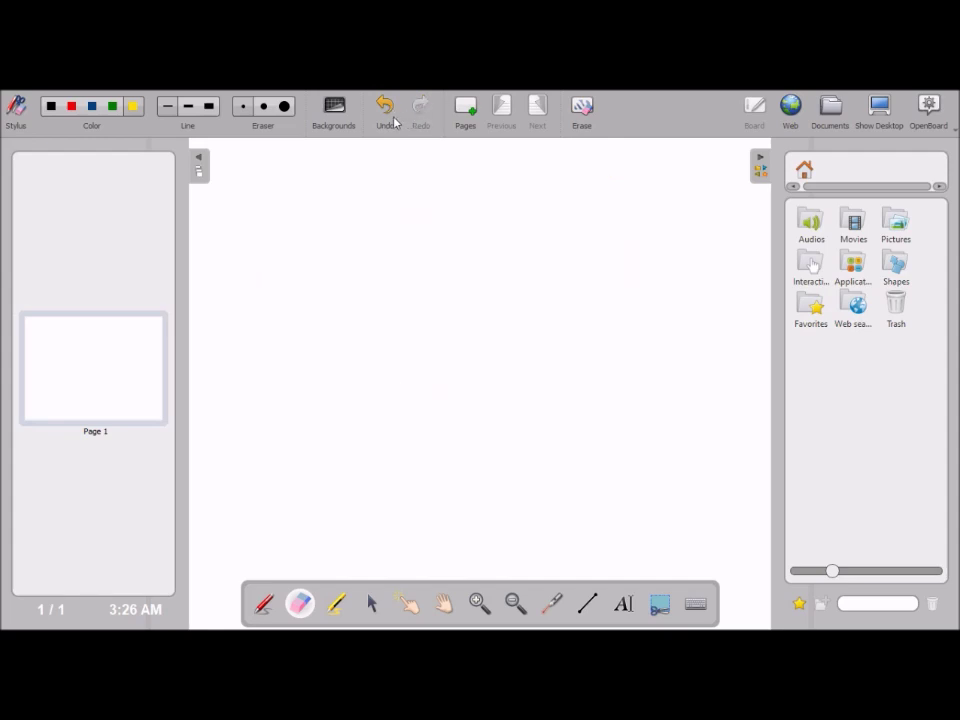
# Step: Undo the page clearing and preceding edits, and redo them until the page is empty again
pyautogui.click(386, 110)
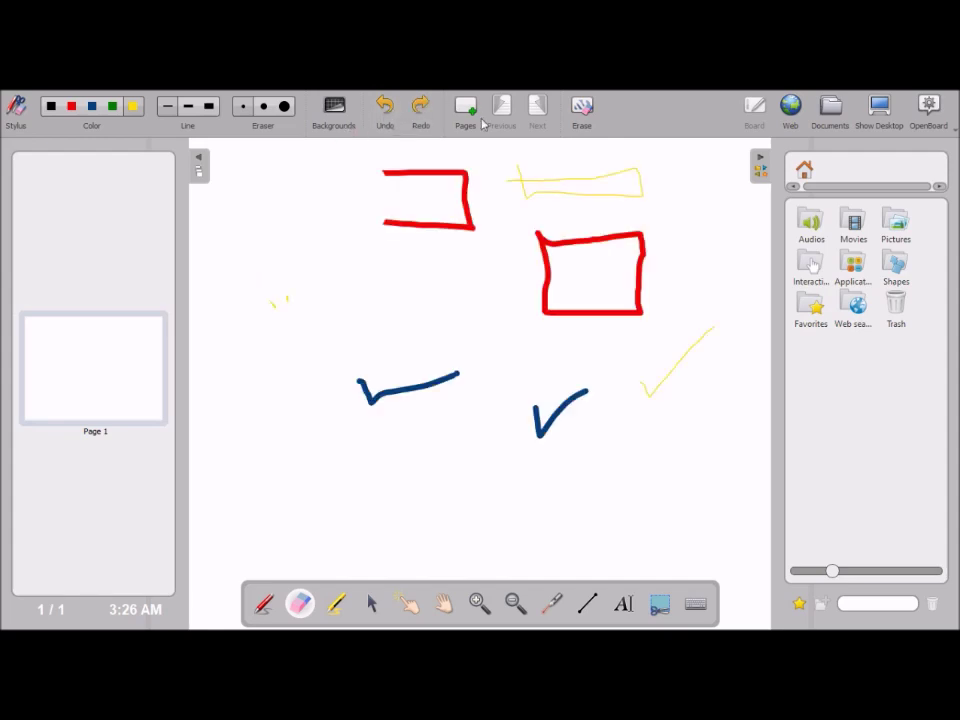
pyautogui.click(386, 112)
pyautogui.click(386, 112)
pyautogui.click(416, 108)
pyautogui.click(417, 108)
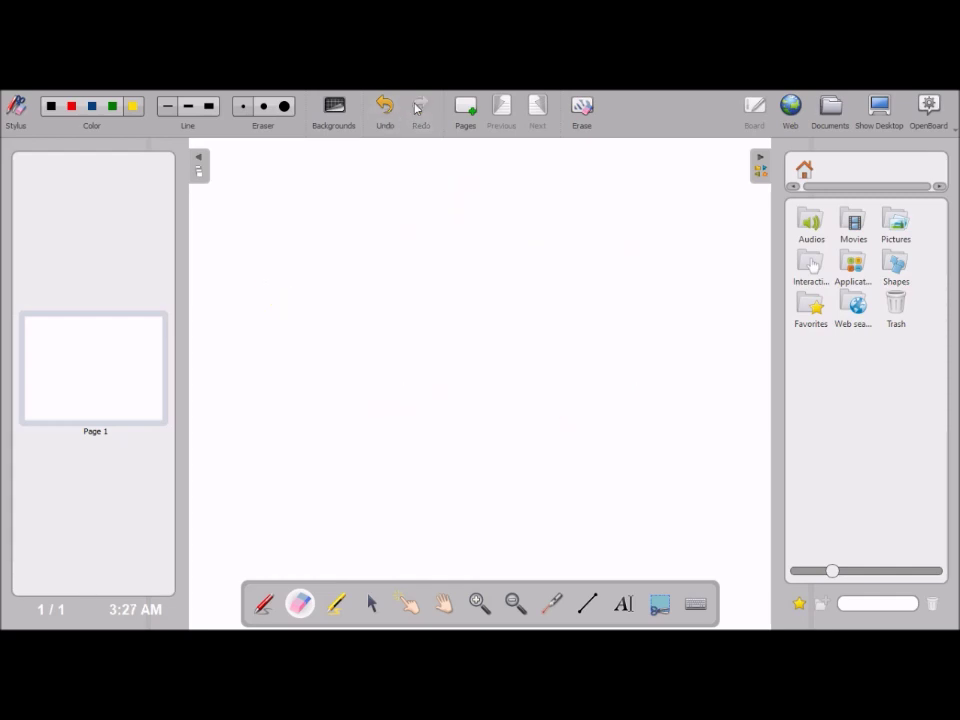
# Step: Try the dark grid, plain dark and plain white page backgrounds, and apply the white grid background
pyautogui.click(334, 106)
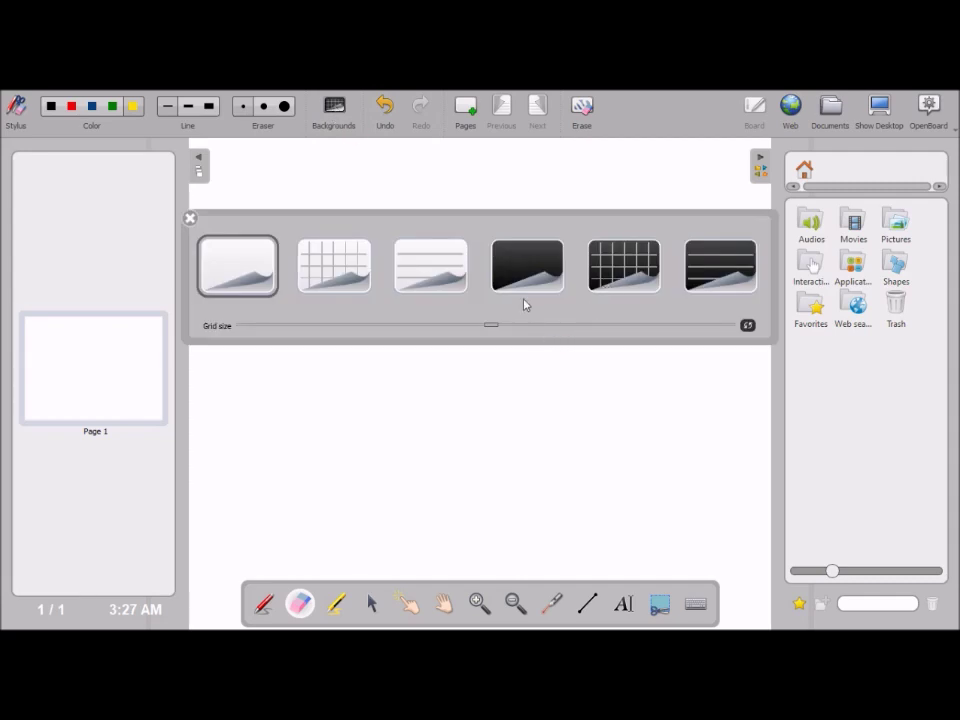
pyautogui.click(632, 277)
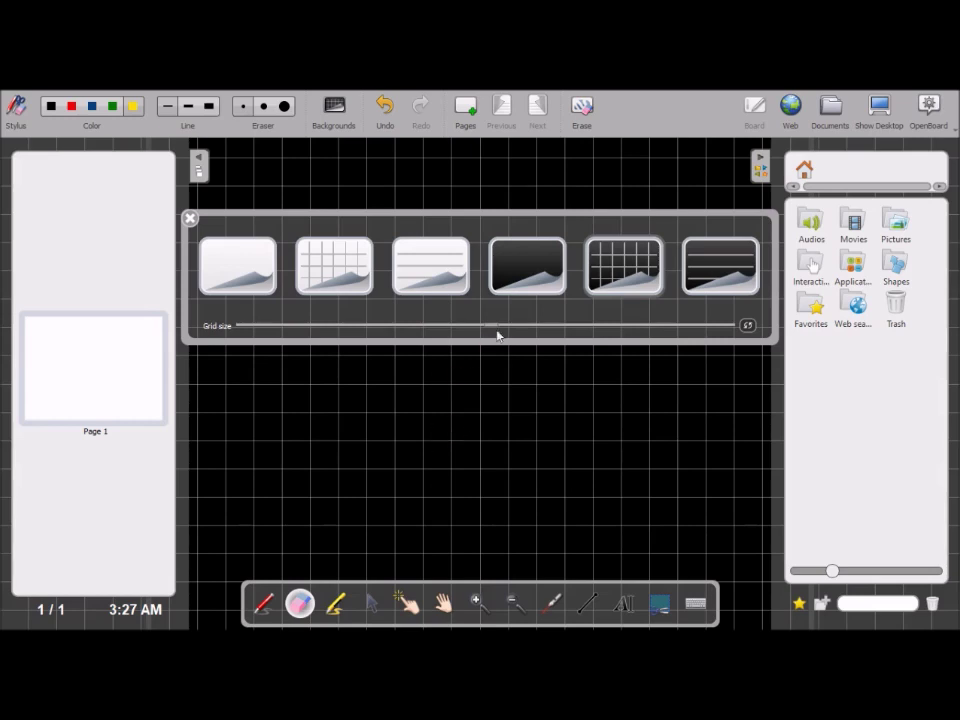
pyautogui.click(519, 275)
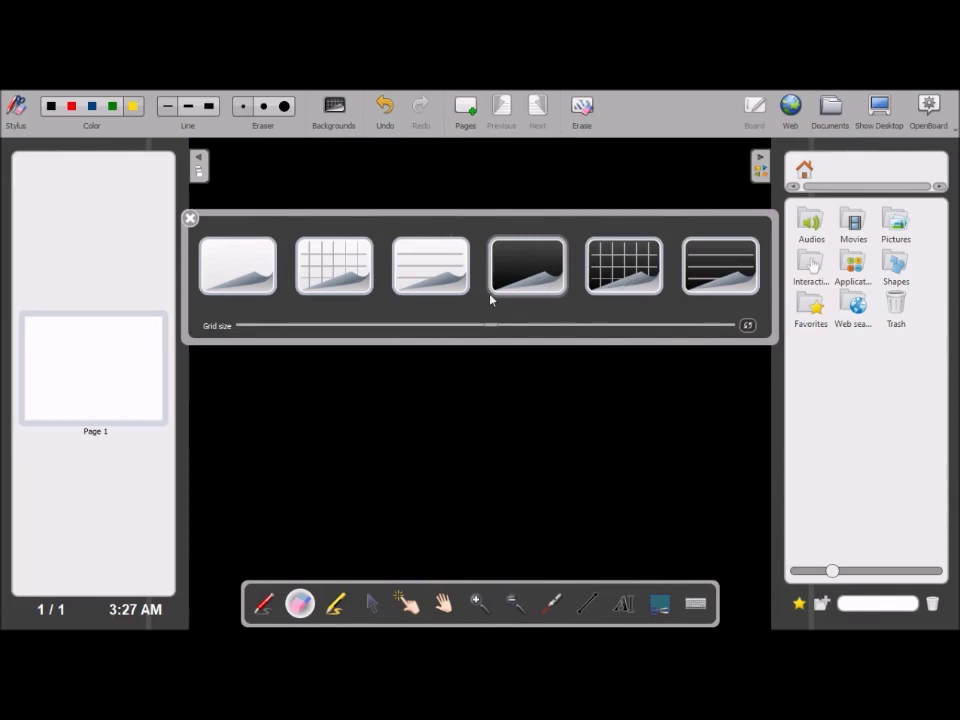
pyautogui.click(243, 276)
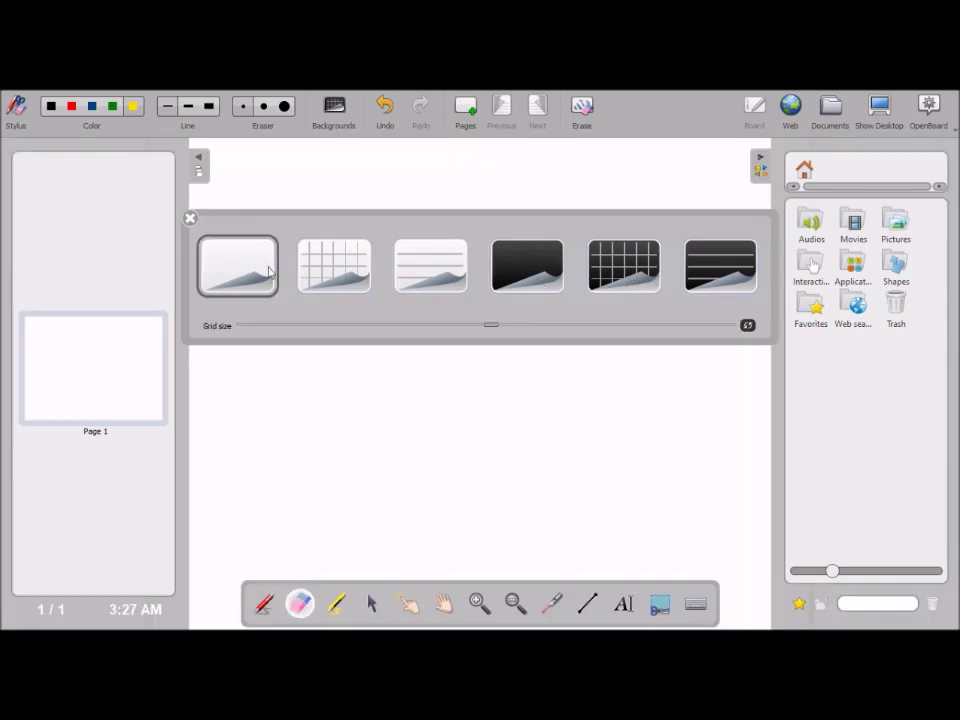
pyautogui.click(350, 277)
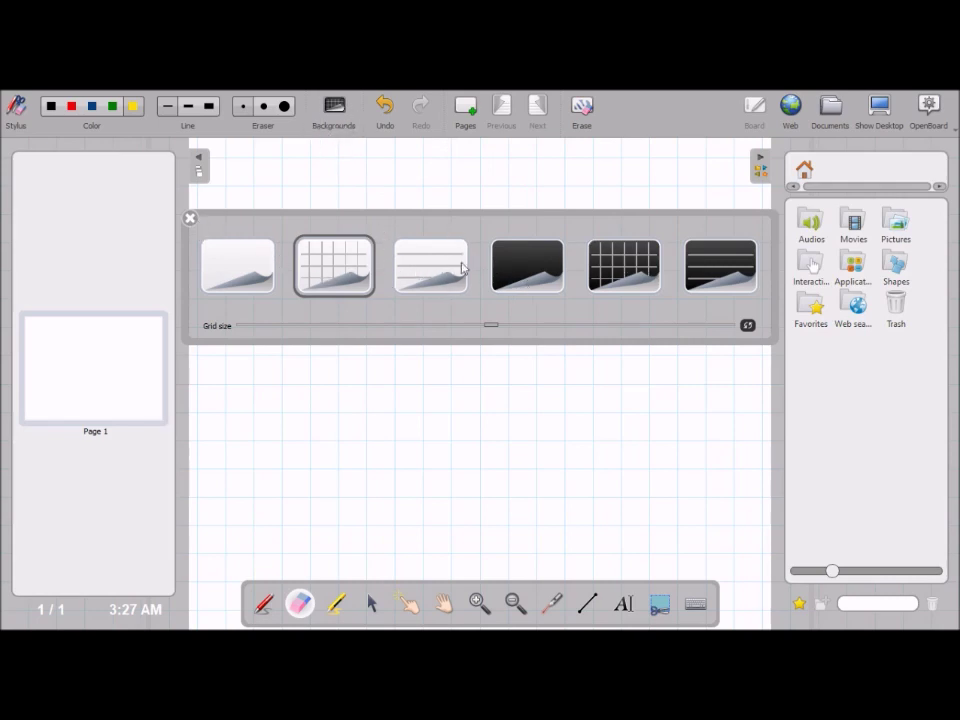
pyautogui.click(190, 220)
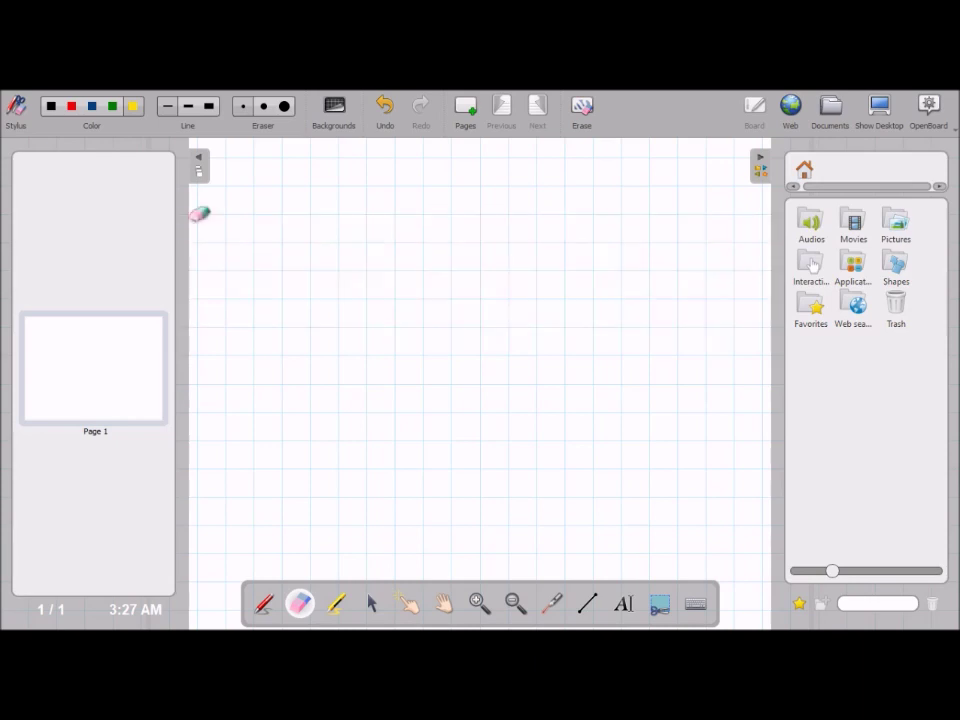
# Step: Switch from the board to the desktop annotation mode
pyautogui.click(873, 110)
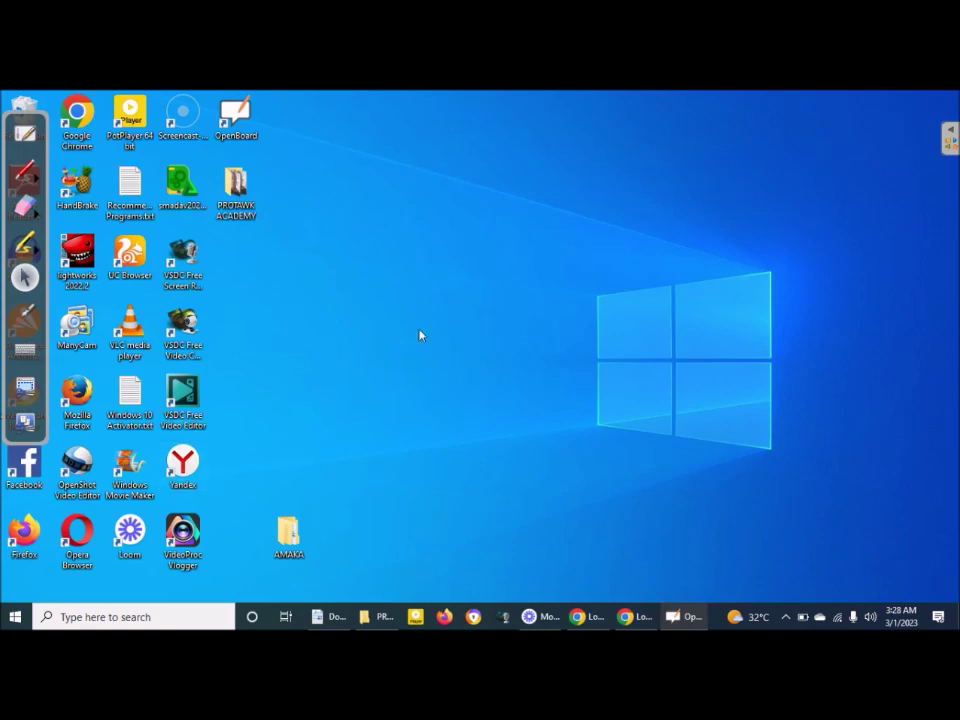